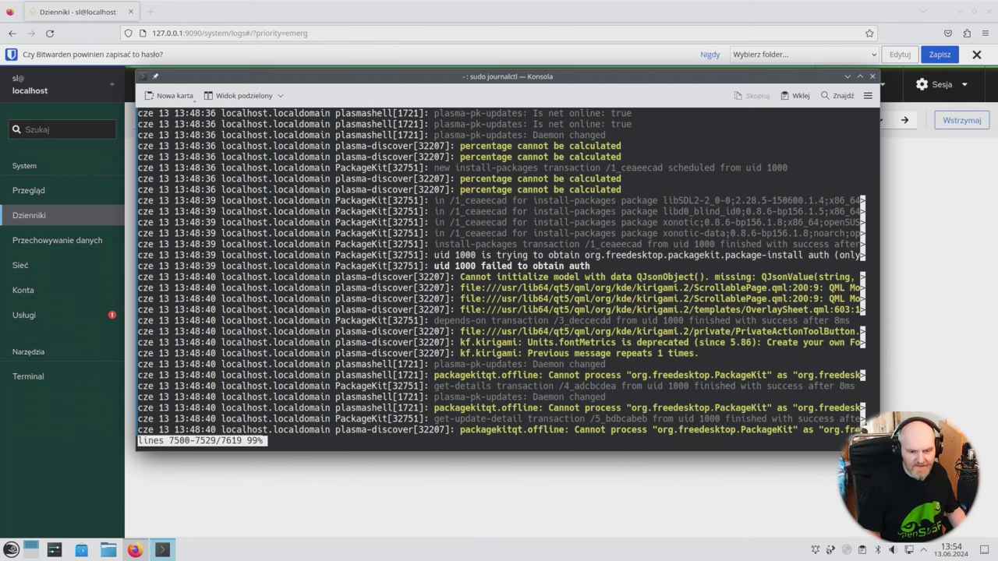
Page back through the earlier journalctl entries, and close the terminal window despite its running process
key("Page_Up")
key("Page_Up")
key("Page_Up")
key("Page_Up")
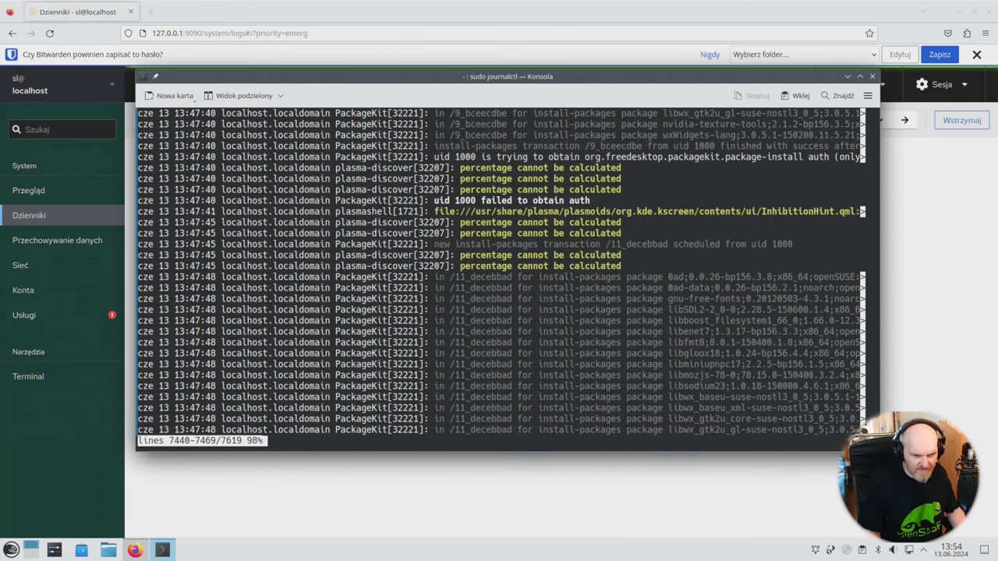
key("Page_Up")
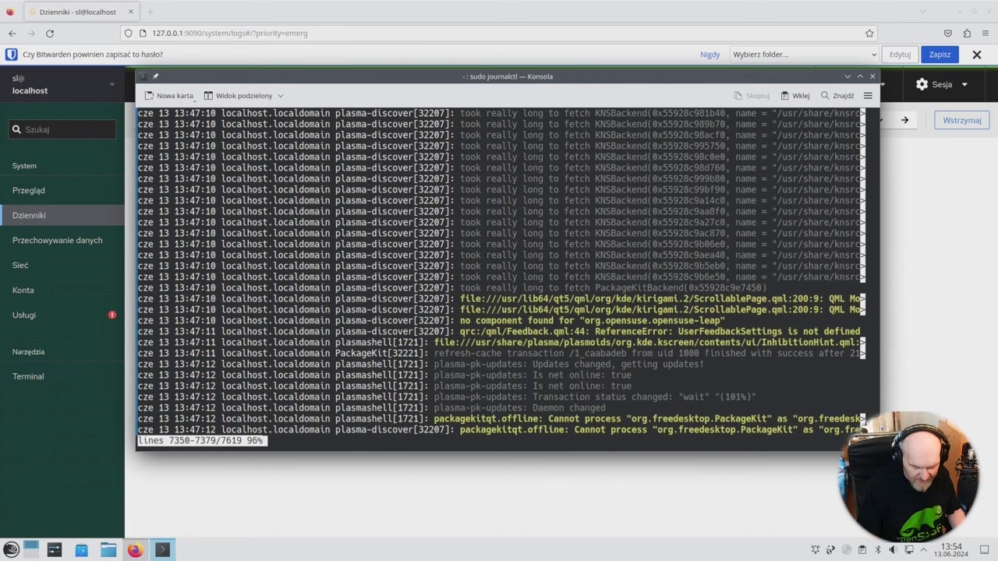
key("Page_Up")
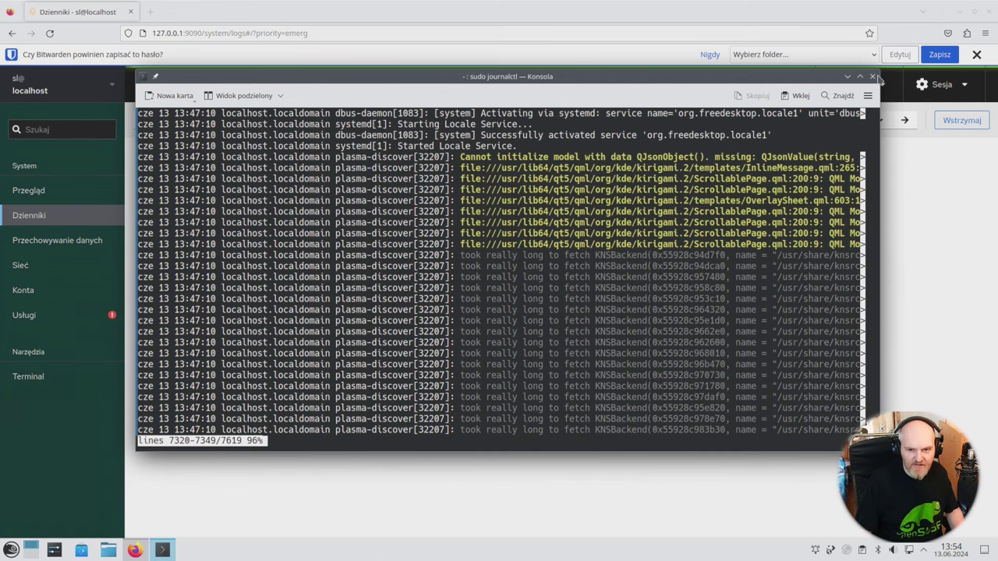
left_click(872, 76)
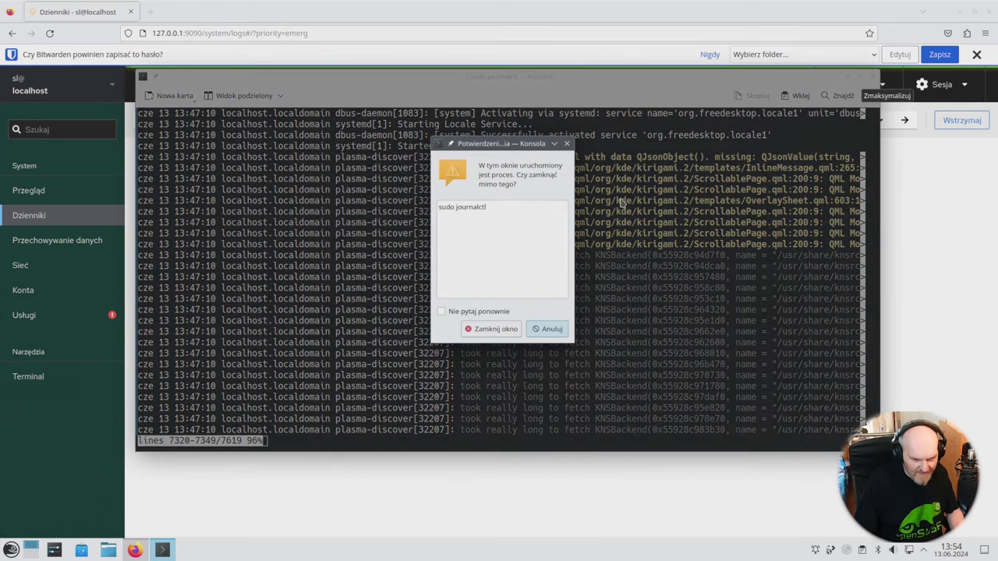
left_click(496, 329)
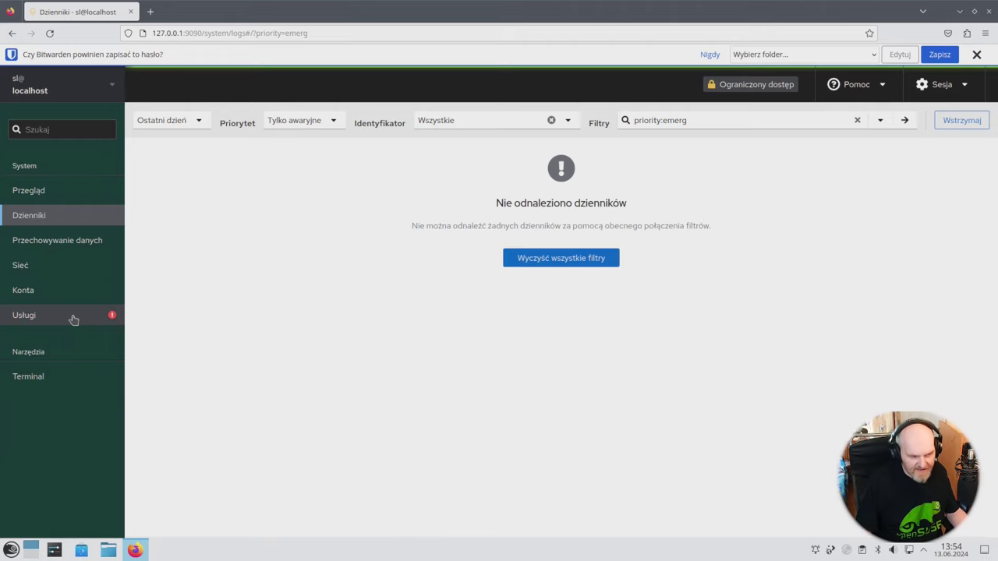
Examine the drives, partitions and mount locations in Cockpit's storage overview
left_click(65, 240)
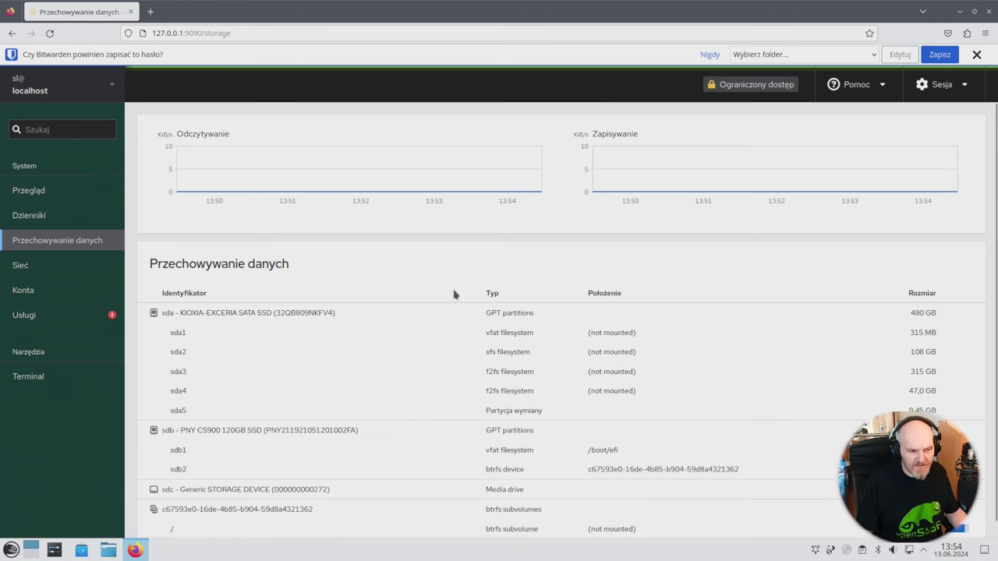
scroll(577, 304, "down", 1)
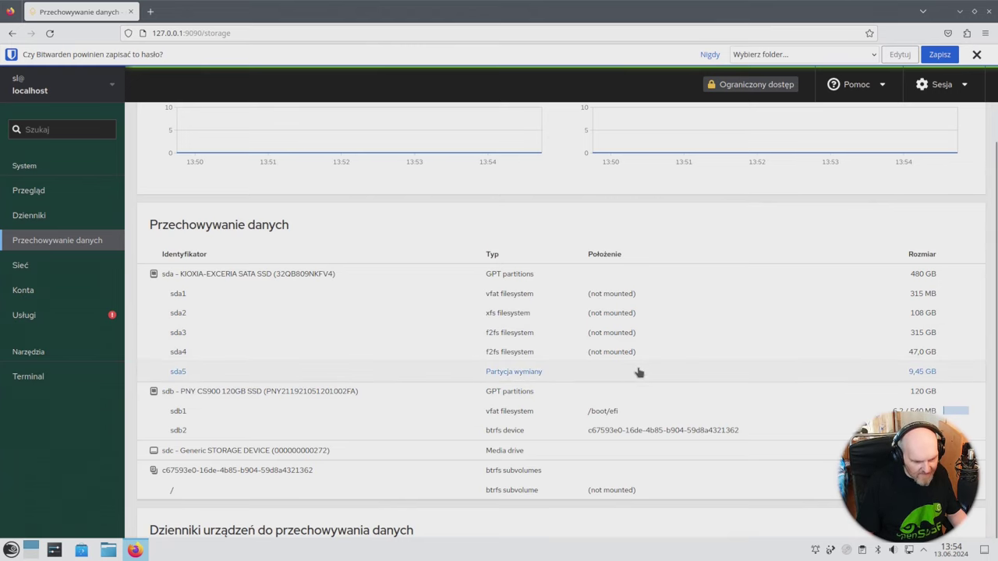
scroll(630, 401, "up", 1)
scroll(630, 401, "down", 1)
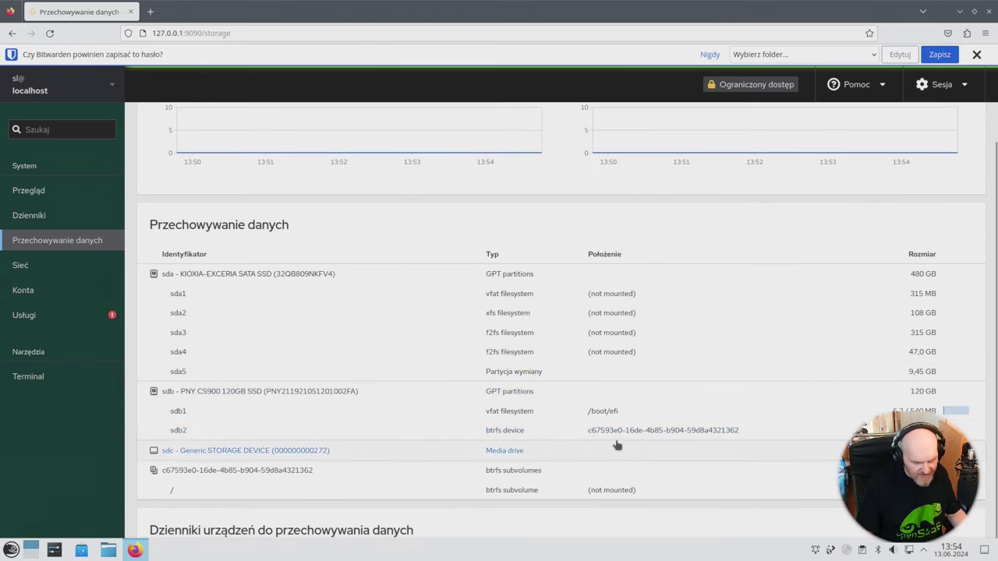
Run a Speedtest without sharing the location, and check the traffic graphs on Cockpit's network page
left_click(73, 264)
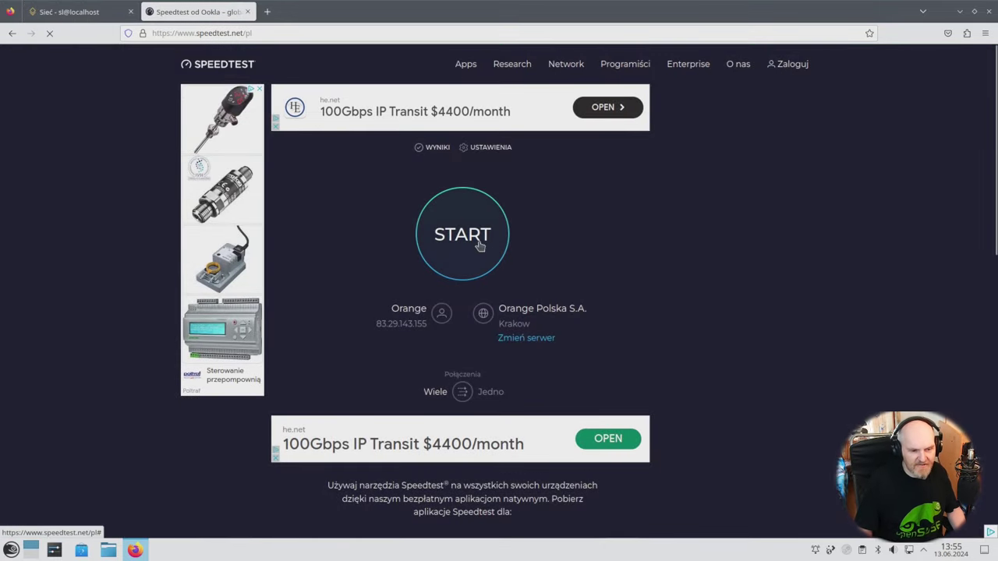
left_click(480, 246)
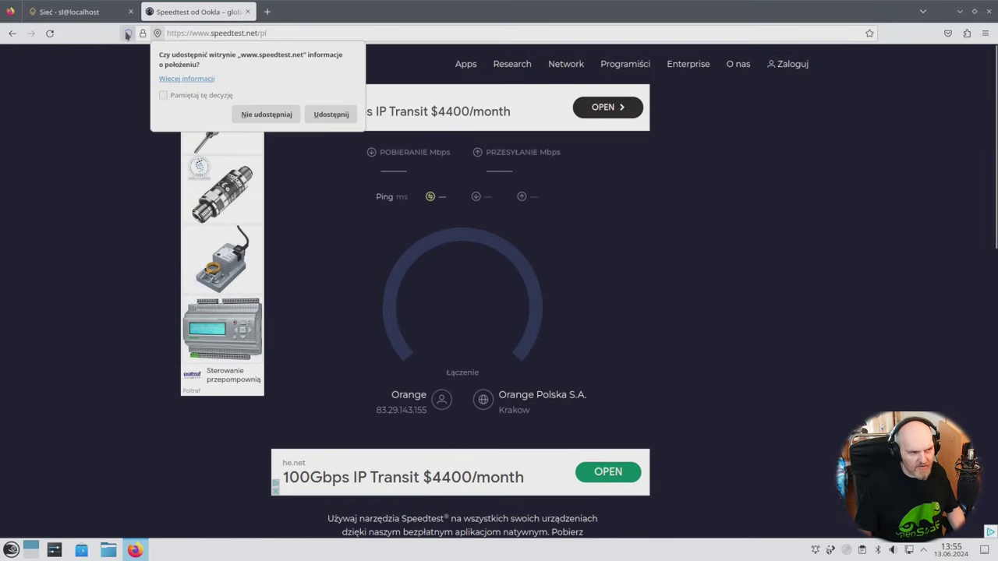
left_click(256, 115)
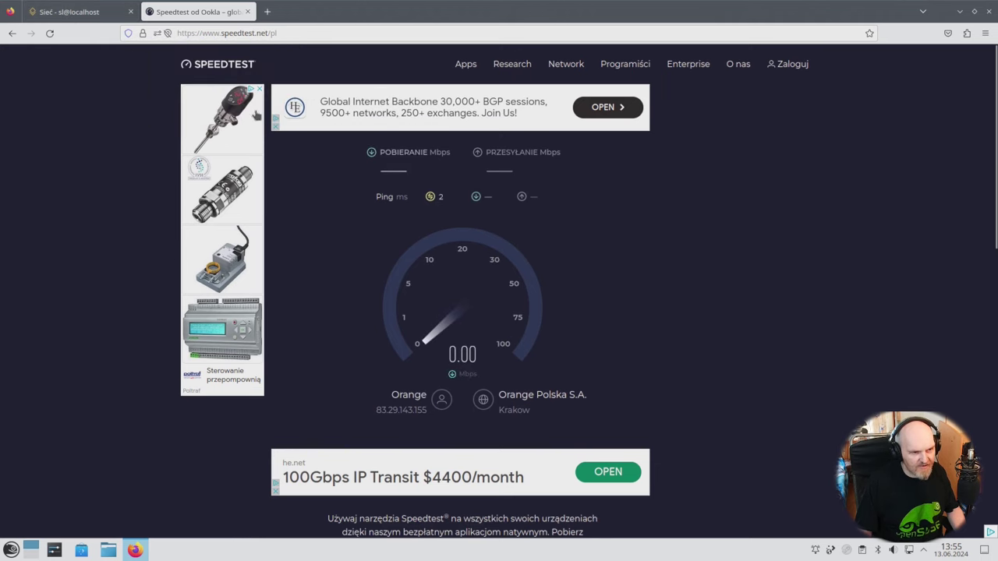
left_click(81, 12)
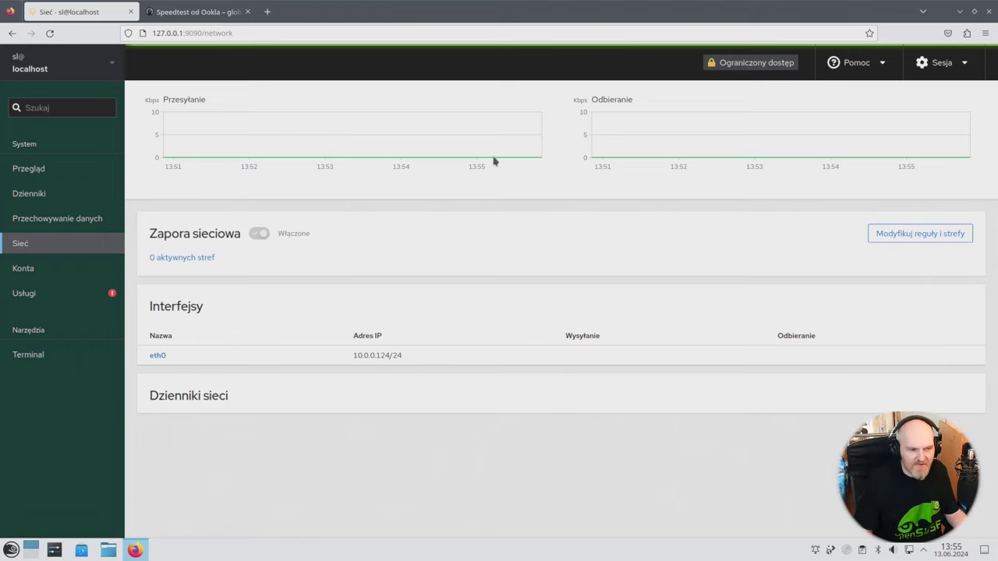
Try to switch Cockpit from limited to administrative access from the network page
left_click(64, 271)
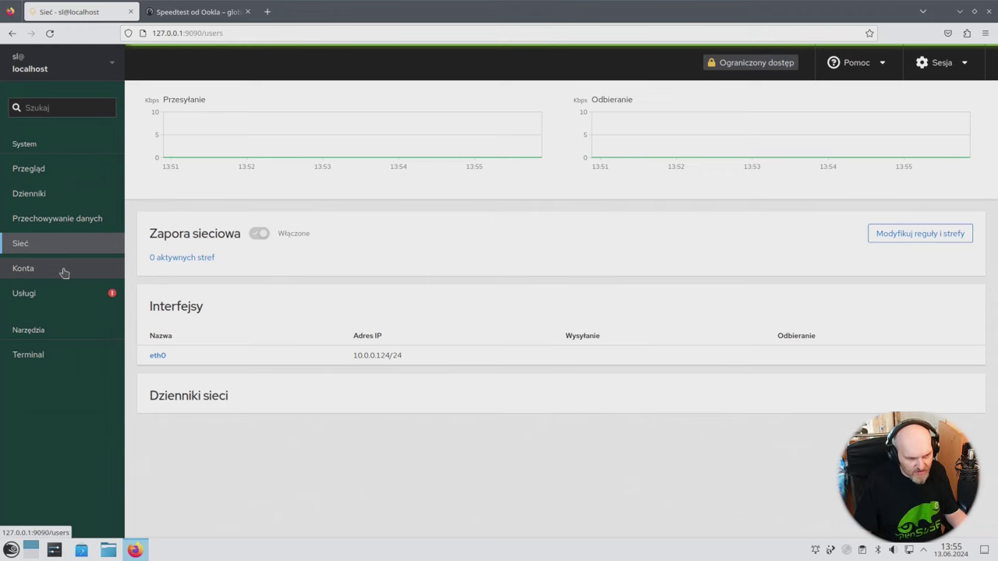
left_click(61, 244)
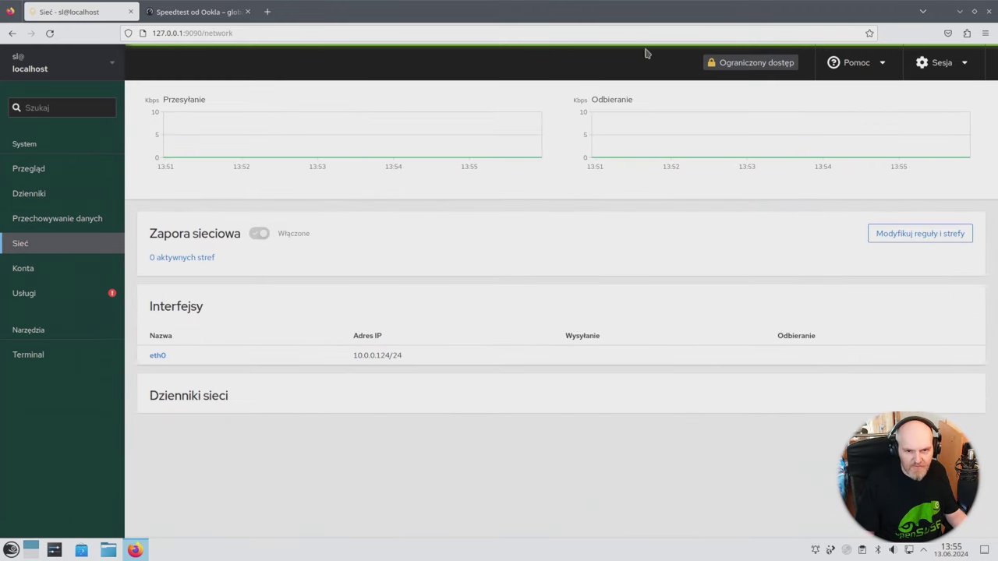
left_click(730, 67)
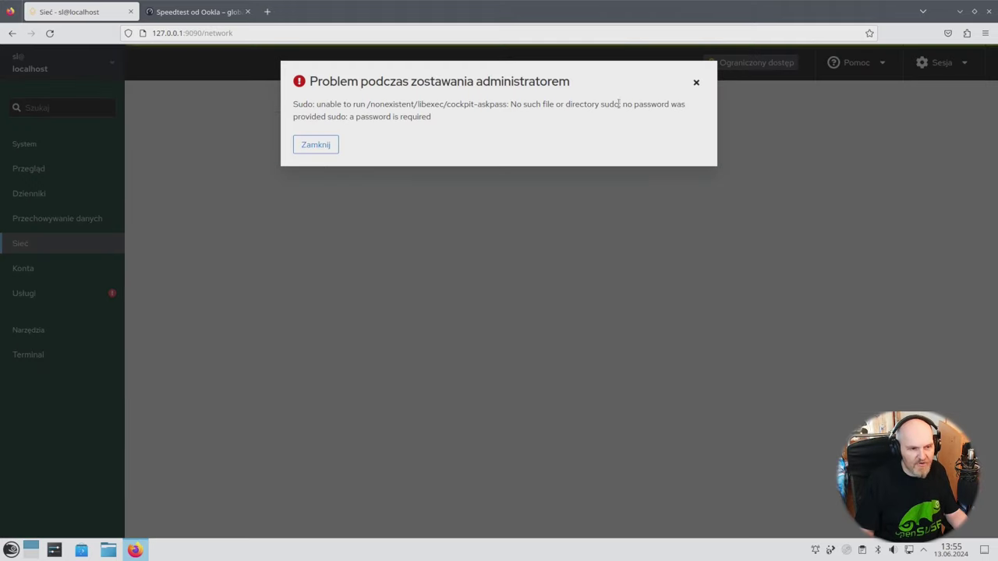
left_click(312, 152)
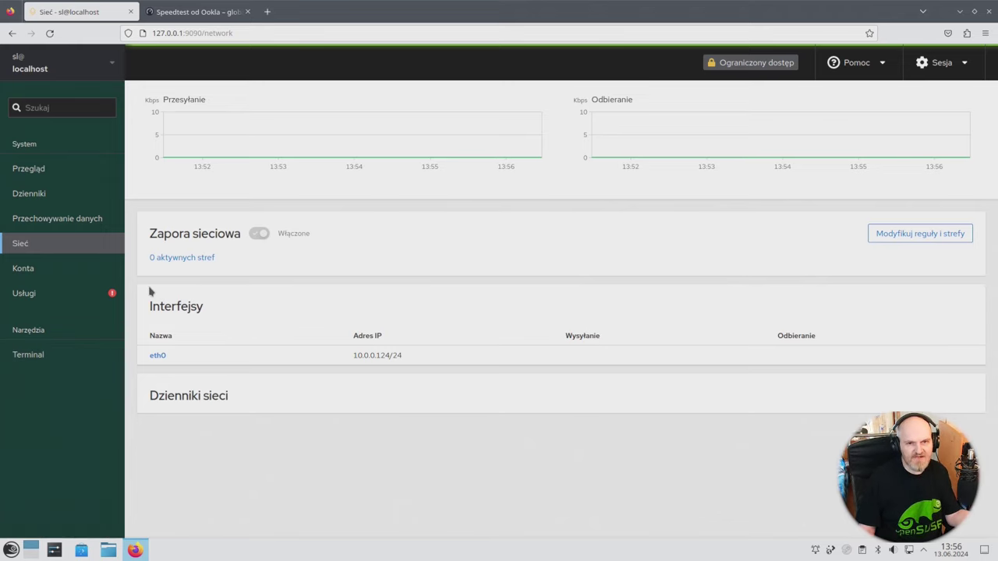
Look over Cockpit's user accounts and the list of system services with their states
left_click(74, 275)
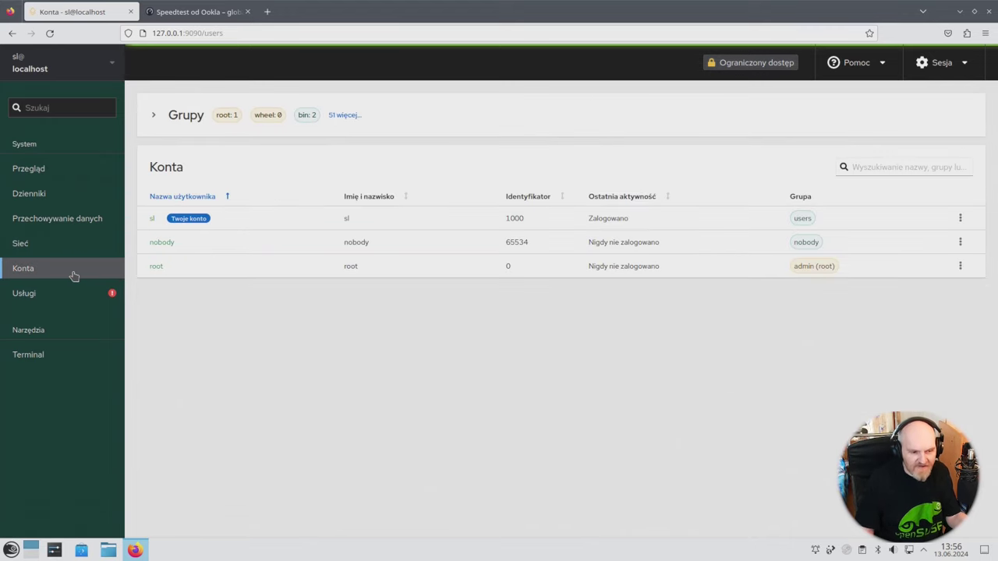
left_click(44, 295)
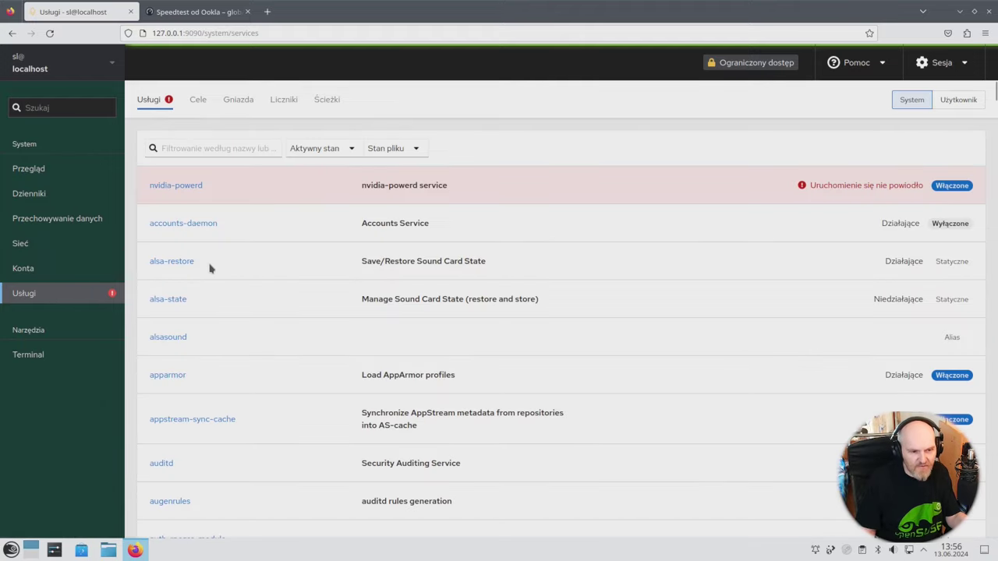
scroll(269, 248, "down", 5)
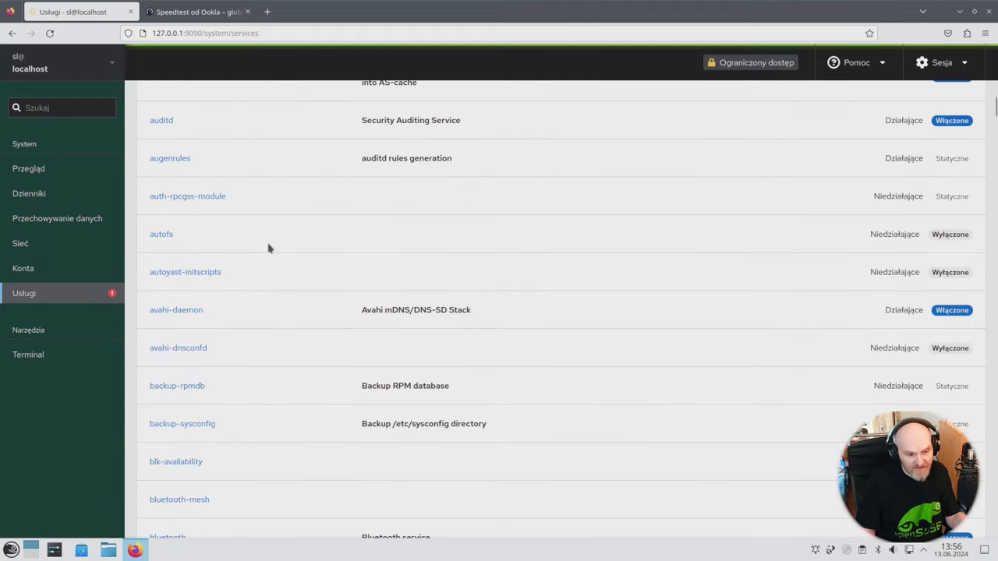
scroll(266, 248, "up", 5)
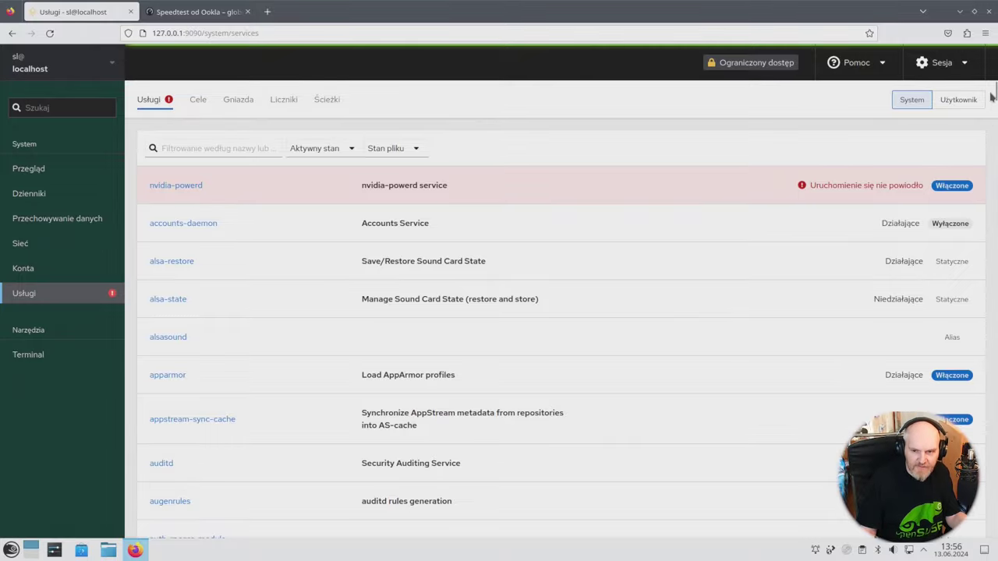
mouse_move(994, 93)
left_mouse_down()
mouse_move(970, 379)
mouse_move(995, 538)
mouse_move(995, 86)
left_mouse_up()
scroll(982, 95, "down", 5)
scroll(981, 95, "up", 5)
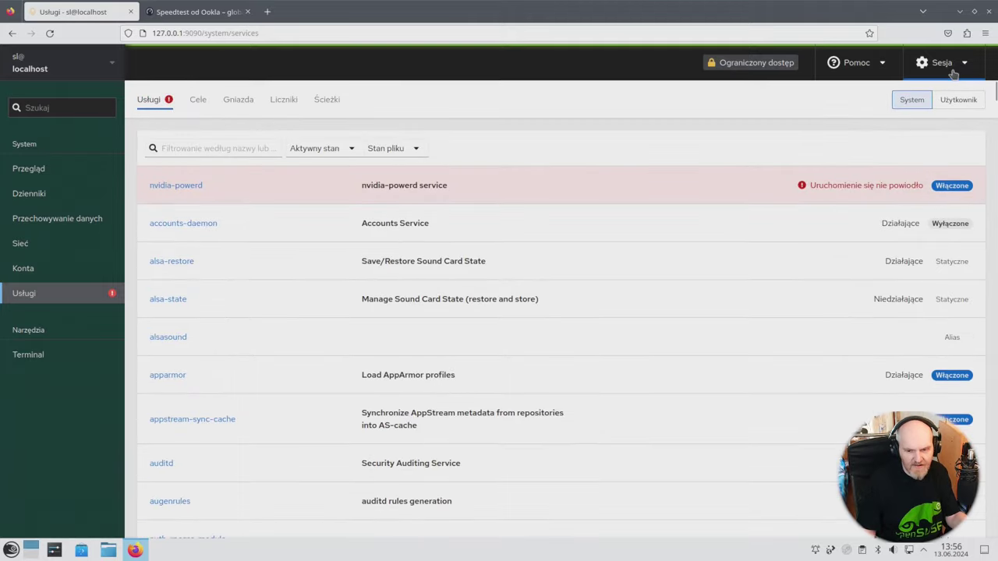
Revisit Cockpit's accounts, network and storage pages, and open its terminal page
left_click(78, 269)
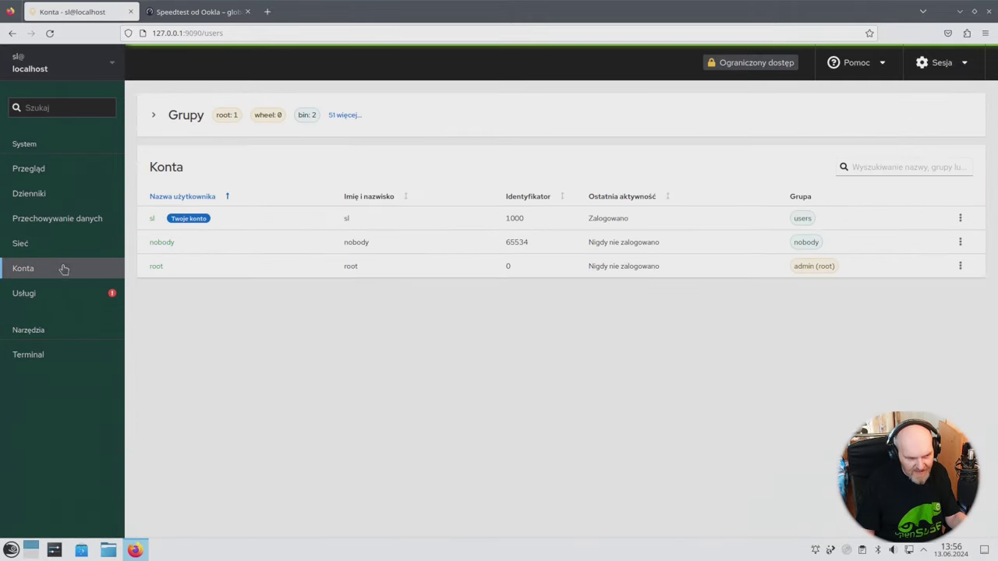
left_click(58, 248)
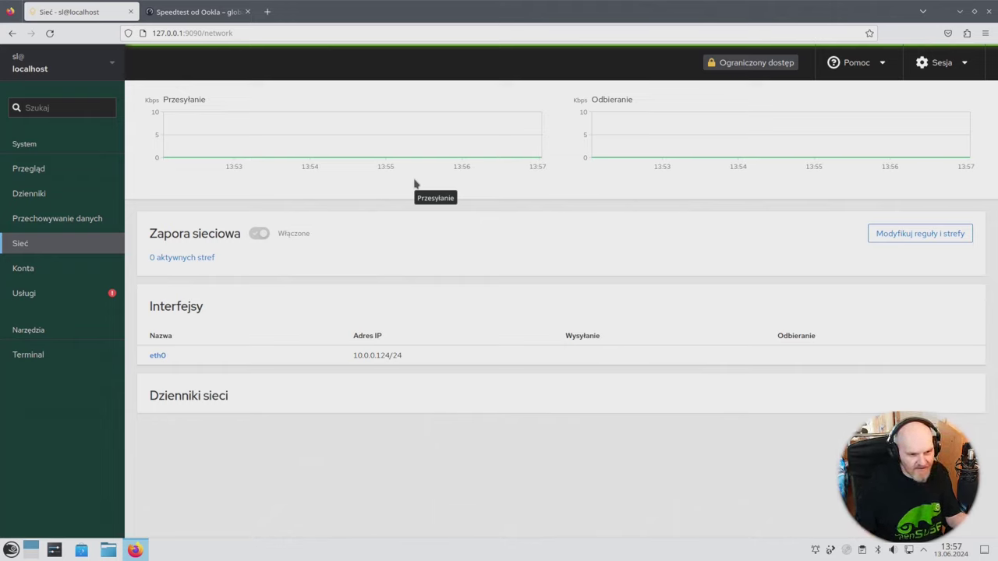
left_click(45, 226)
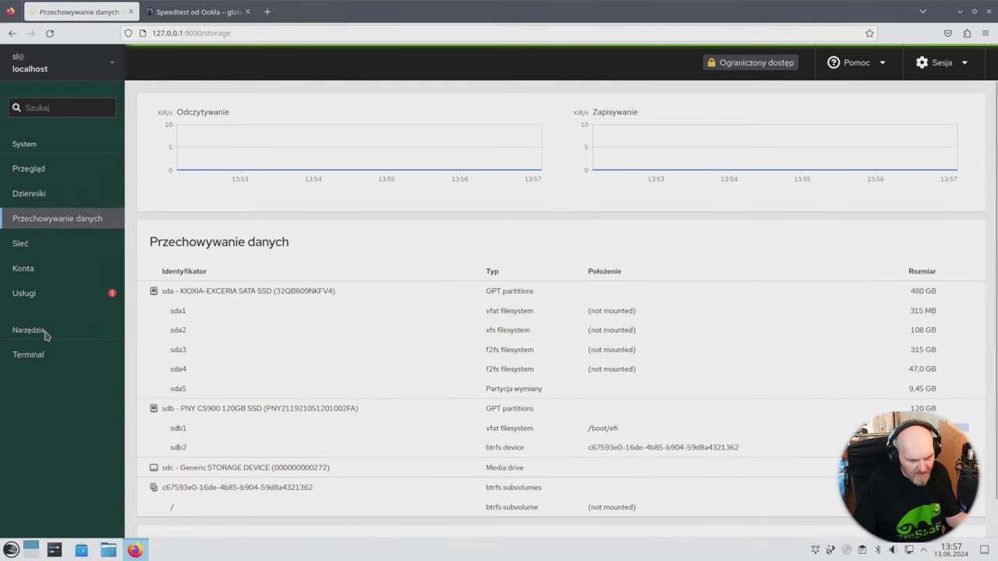
left_click(20, 354)
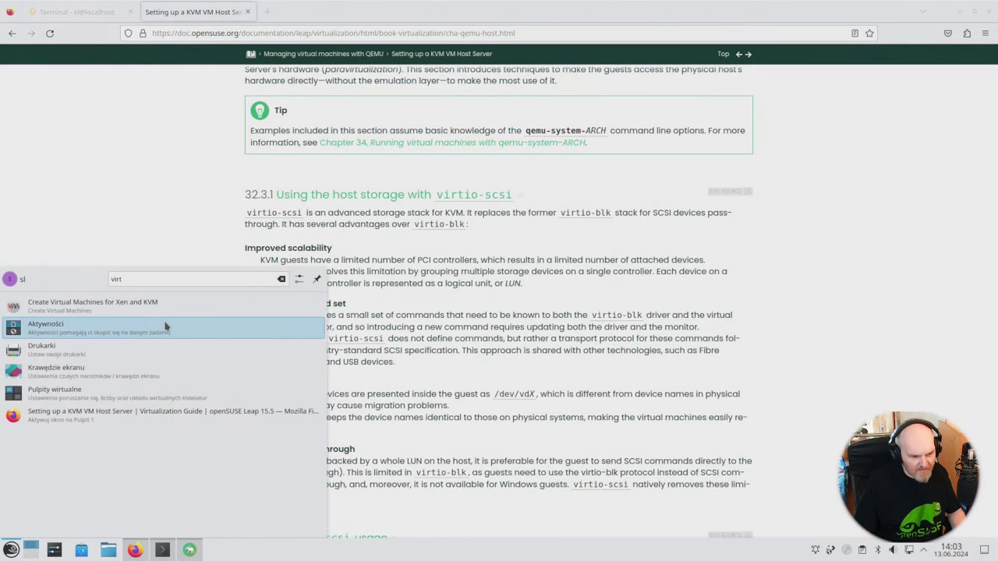
Find "virt" in the application launcher and start Create Virtual Machines for Xen and KVM, authorising it with the administrator password
left_click(395, 306)
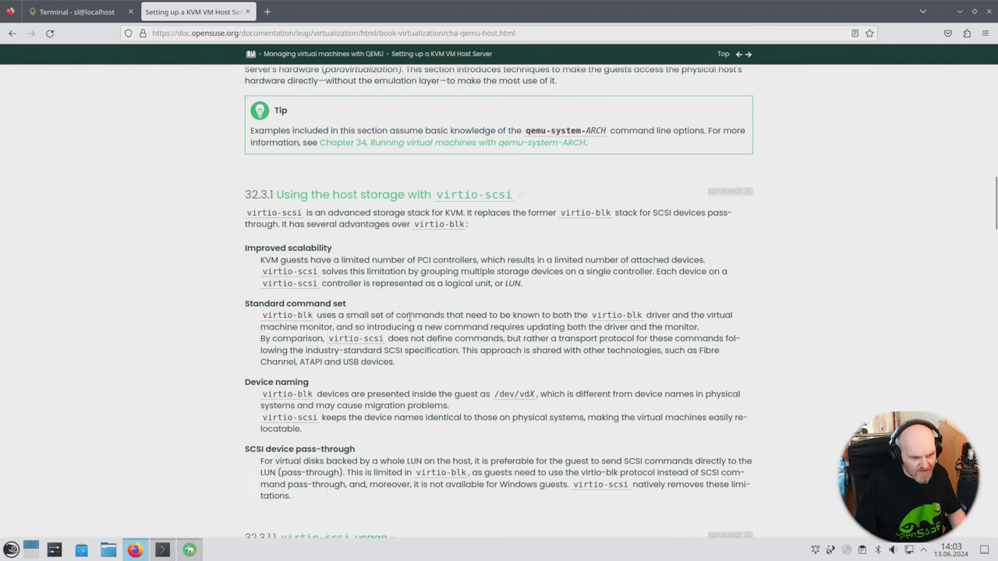
scroll(410, 316, "up", 5)
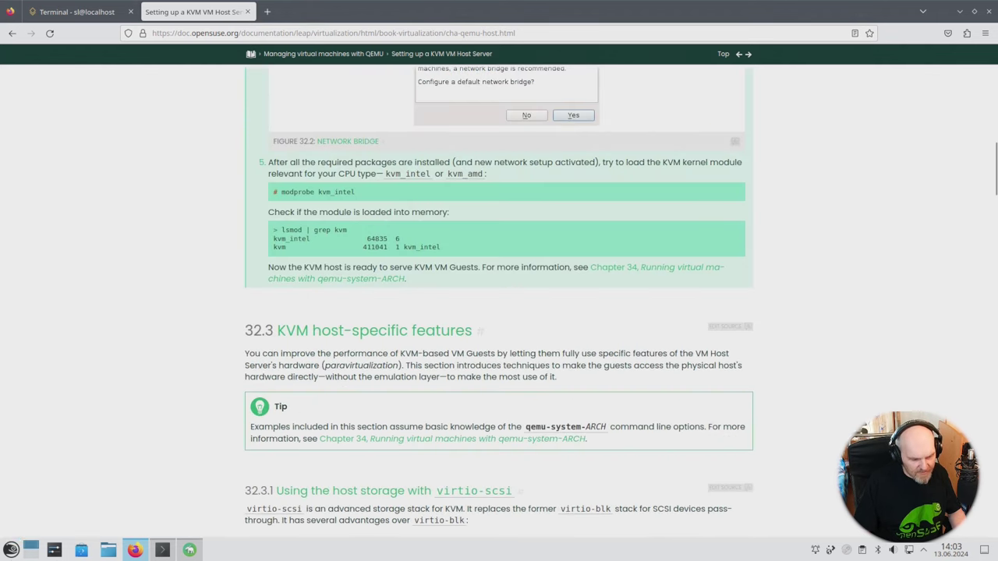
left_click(11, 550)
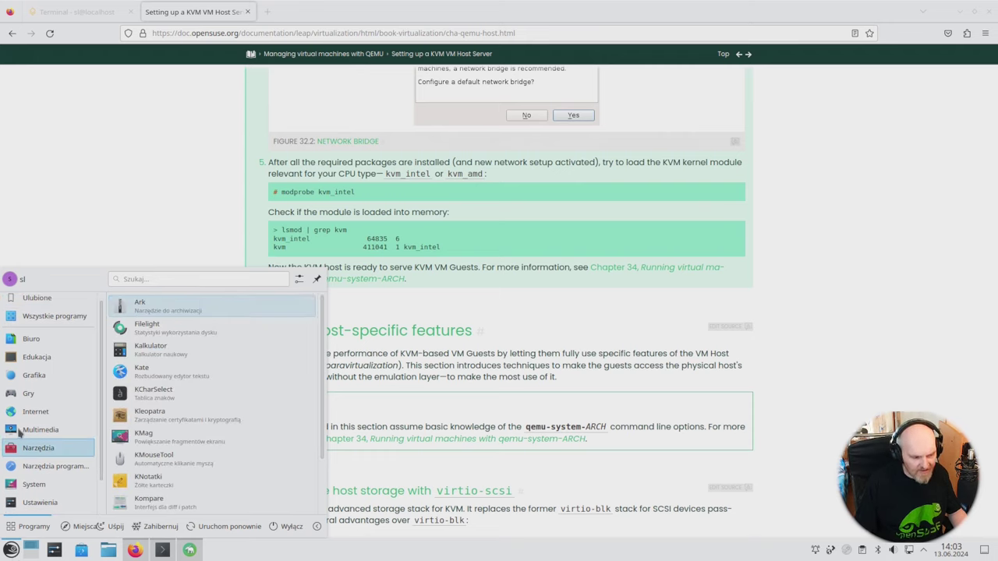
mouse_move(21, 434)
type("virt")
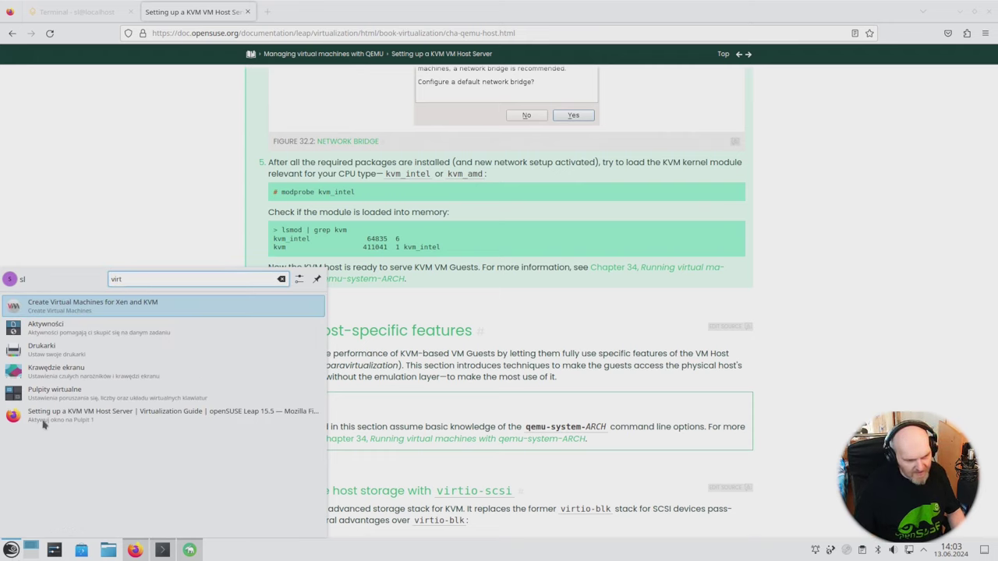
left_click(89, 305)
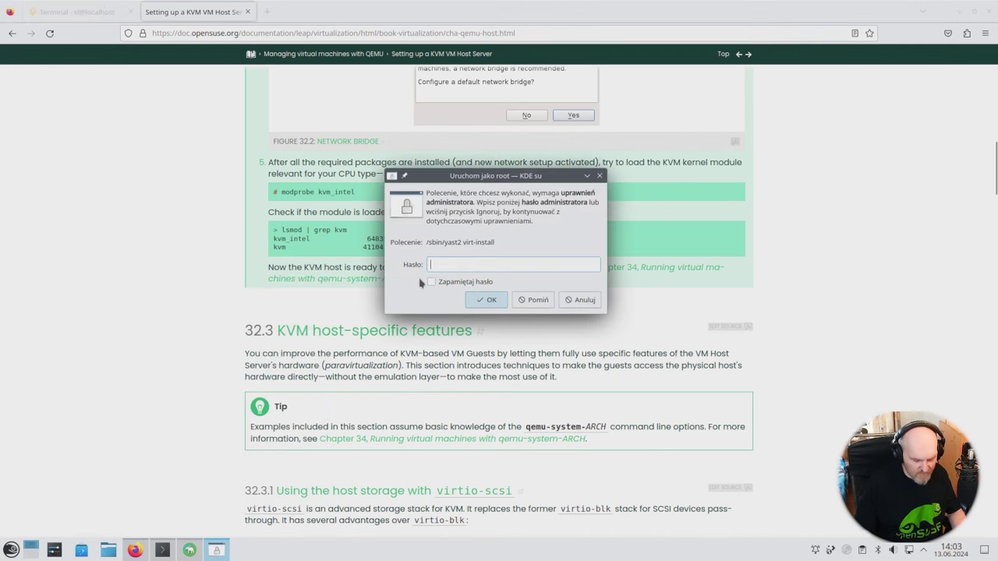
type("••")
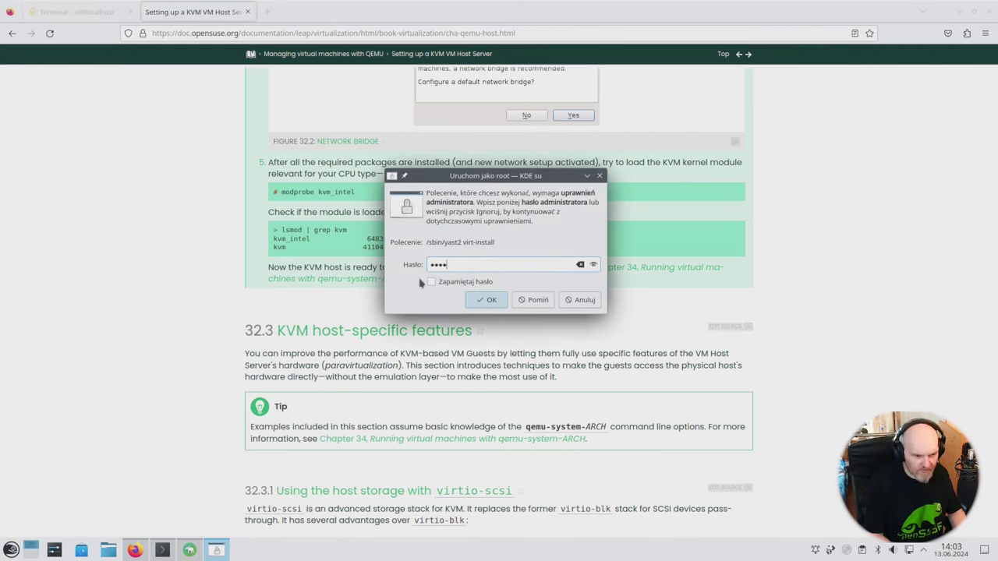
key("Return")
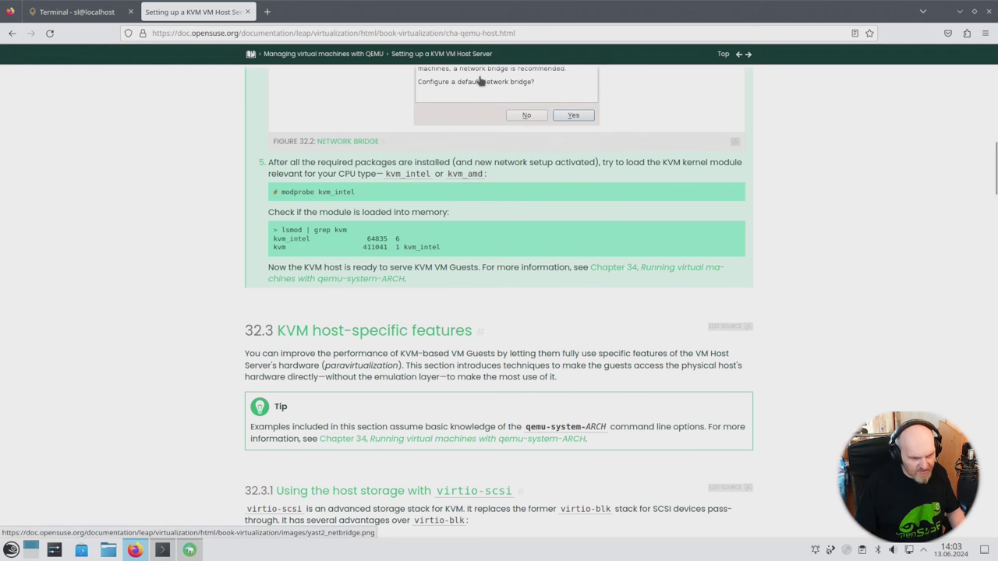
Switch to the Konsola terminal, list the available virt- commands and run virt-manager
key("alt+Tab")
key("alt+Tab")
key("alt+Tab")
key("alt+Tab")
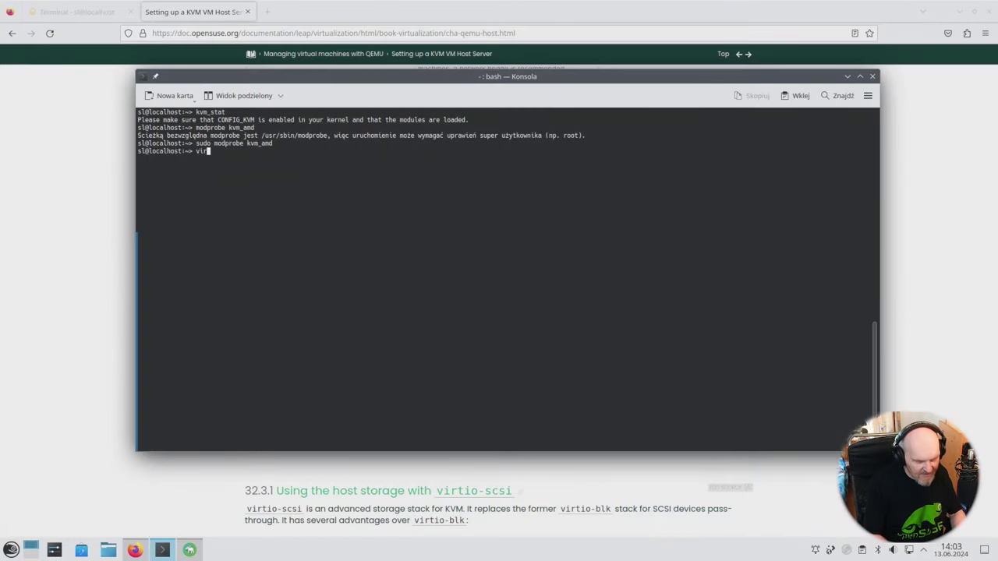
key("Tab")
key("Tab")
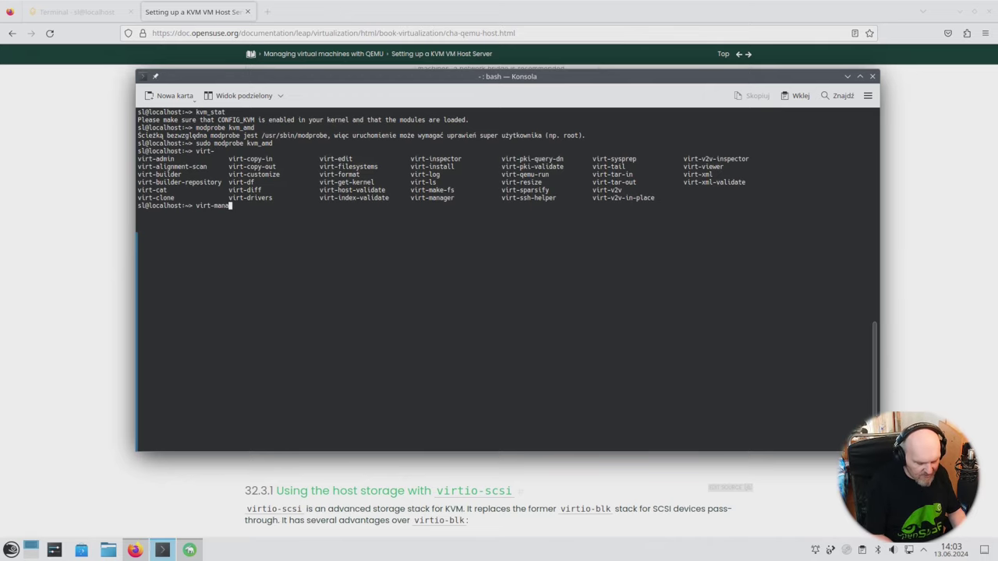
type("manager")
key("Return")
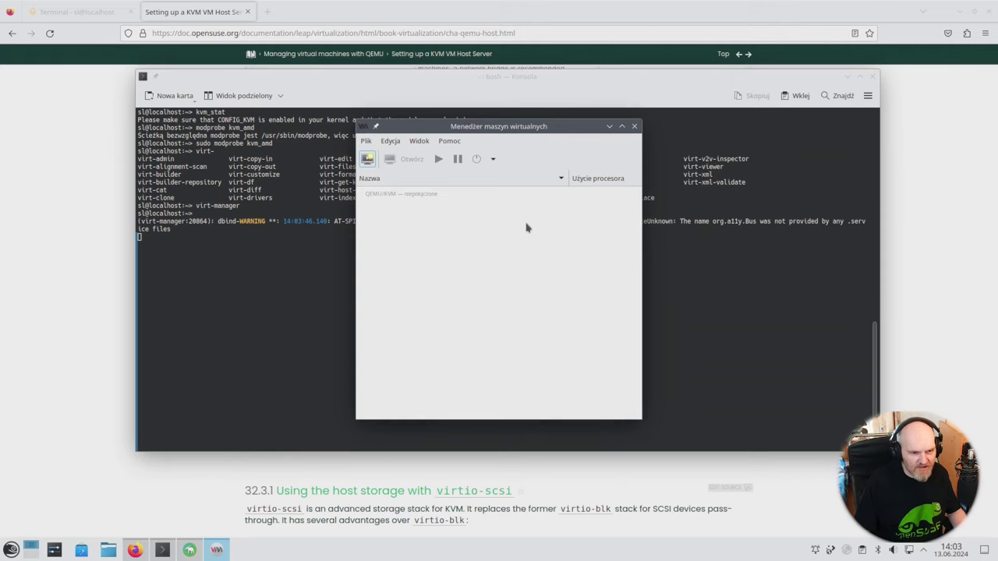
Quit the virtual machine manager and search the application launcher for "virt"
left_click(365, 141)
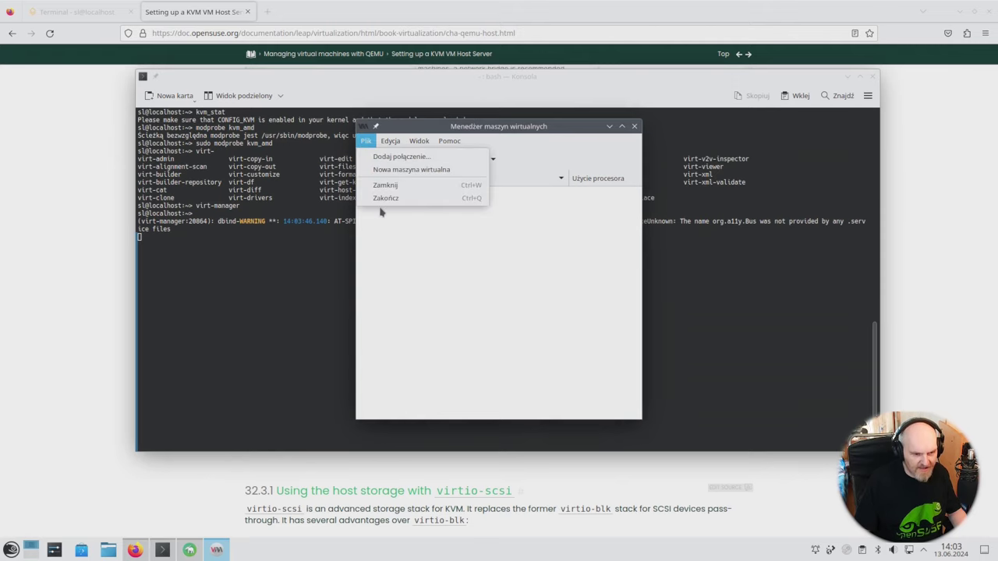
left_click(386, 198)
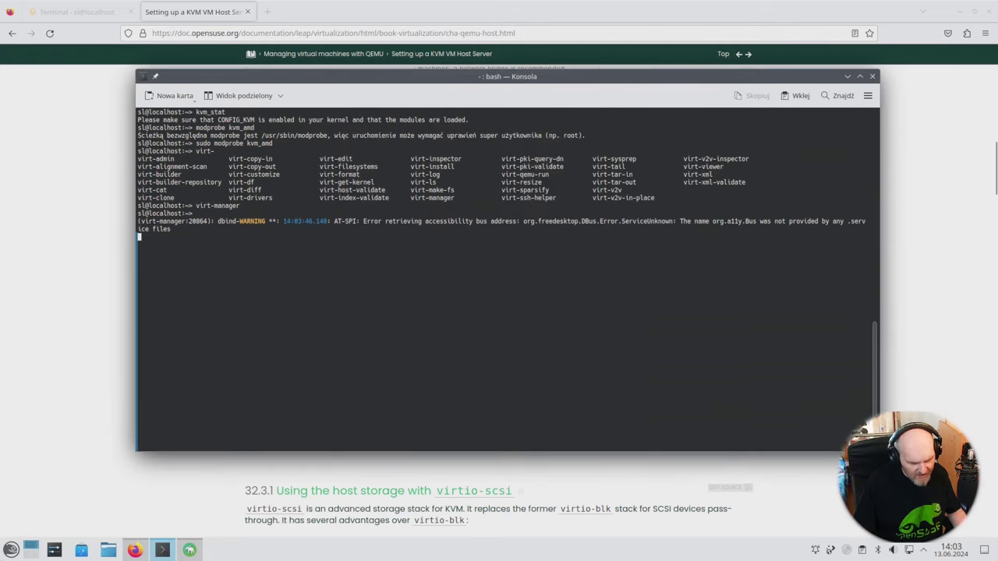
left_click(11, 550)
type("virt")
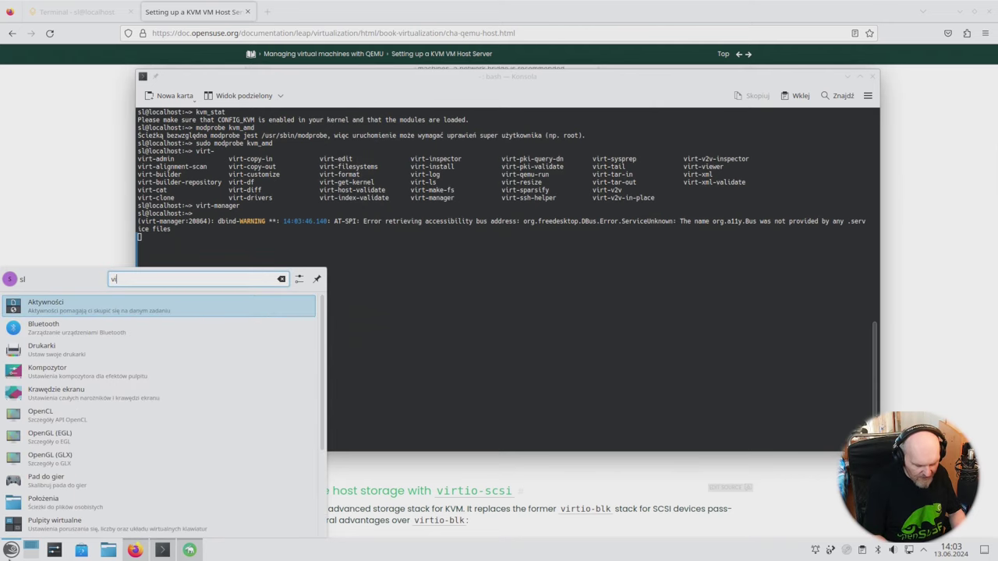